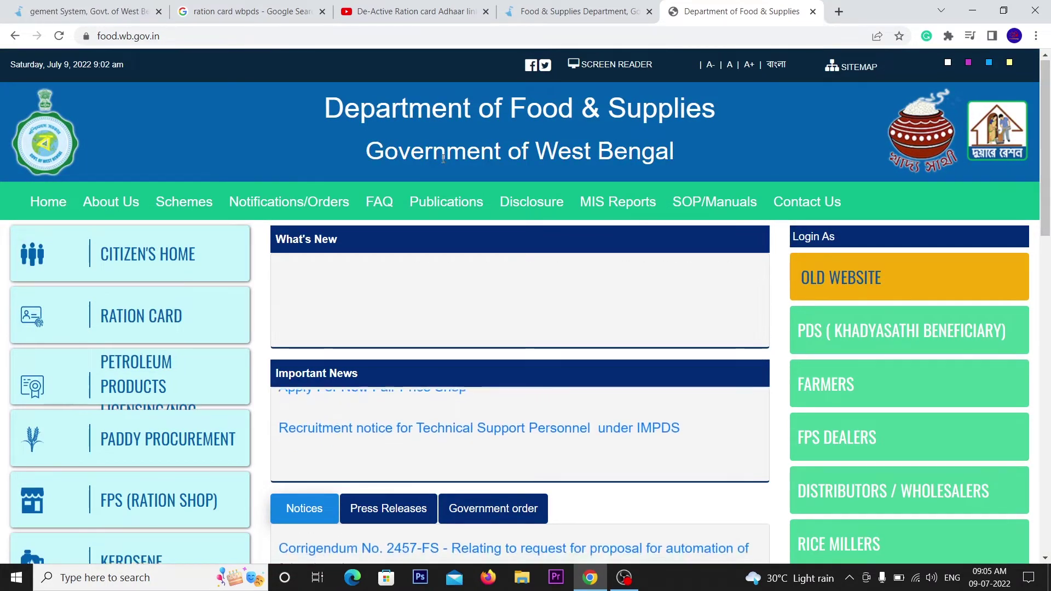
# - Scroll the food.wb.gov.in home page down until the Special Services tiles show
pyautogui.scroll(-4, 435, 174)
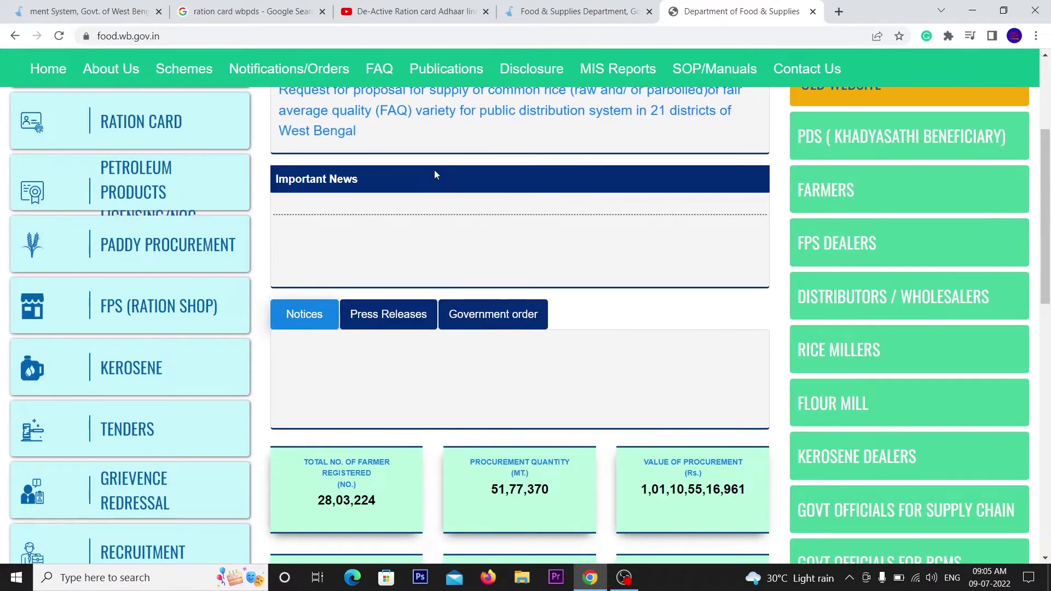
pyautogui.scroll(-5, 454, 290)
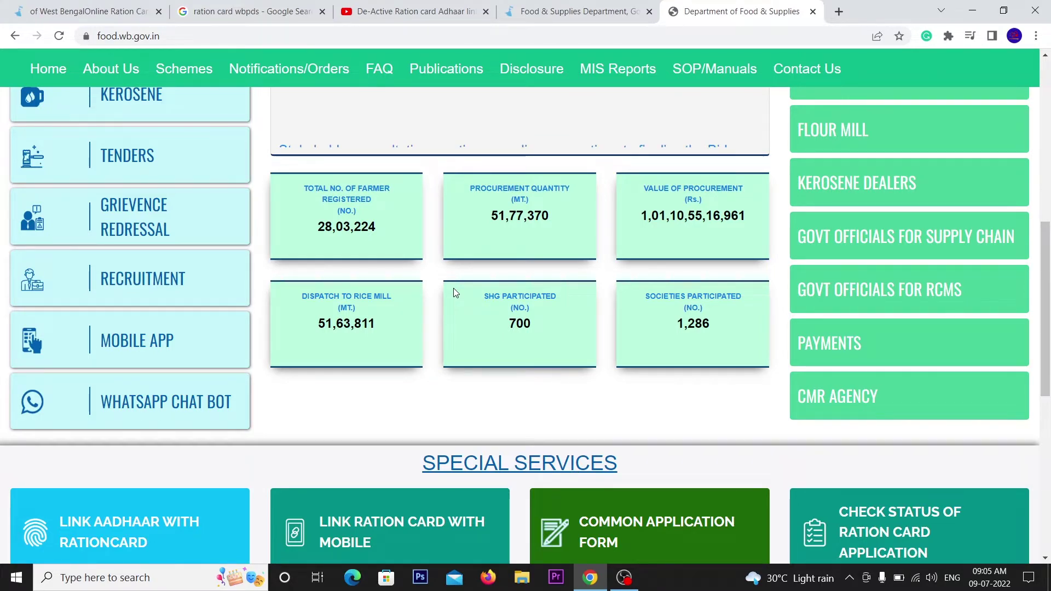
pyautogui.scroll(2, 438, 299)
pyautogui.scroll(2, 438, 299)
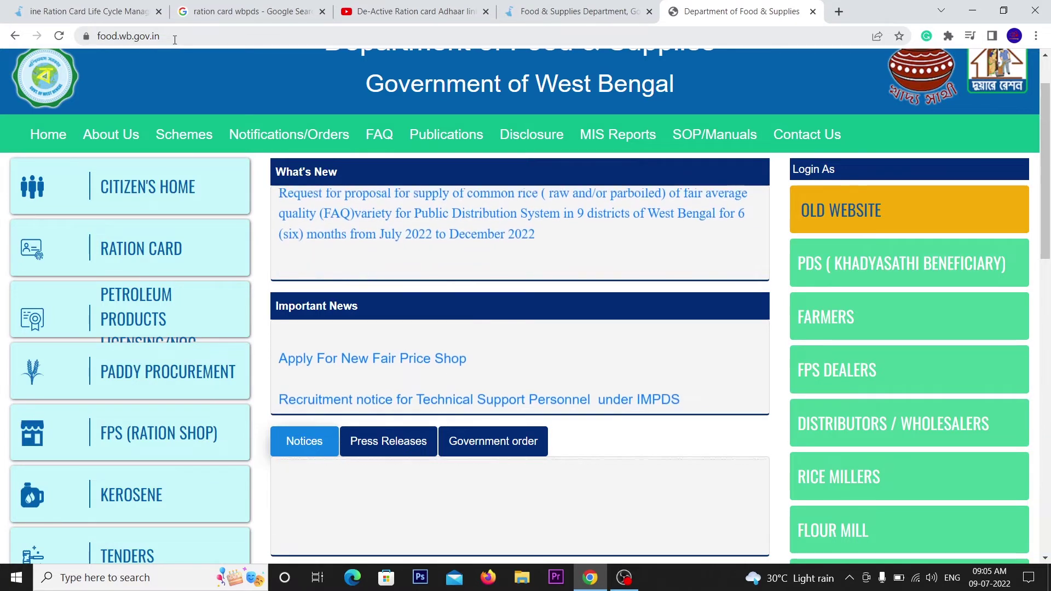
pyautogui.click(143, 37)
pyautogui.click(305, 228)
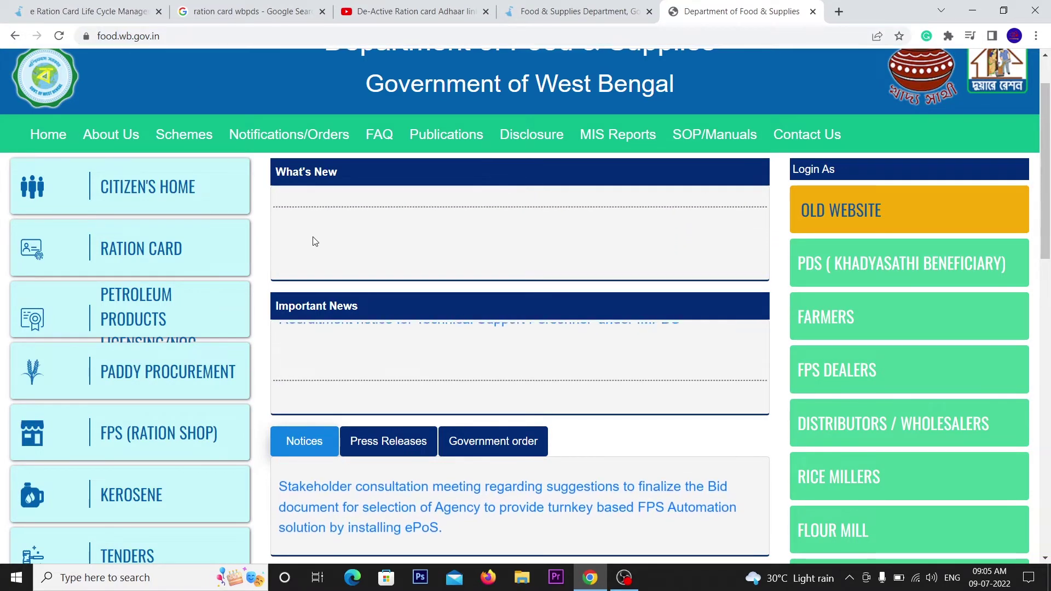
pyautogui.scroll(-3, 317, 244)
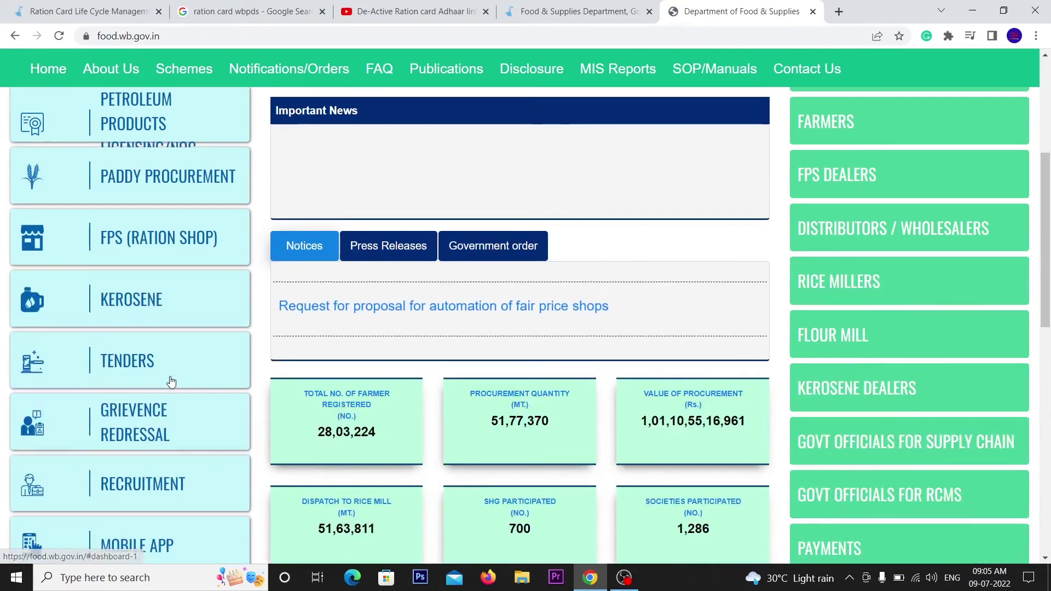
pyautogui.scroll(-4, 217, 319)
pyautogui.scroll(-3, 180, 383)
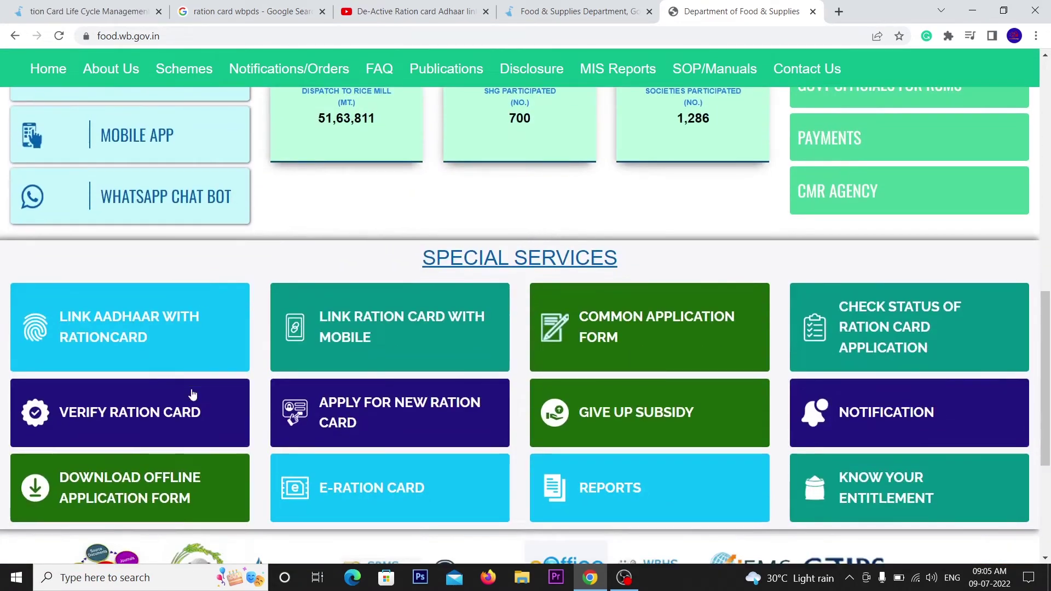
pyautogui.scroll(-1, 602, 345)
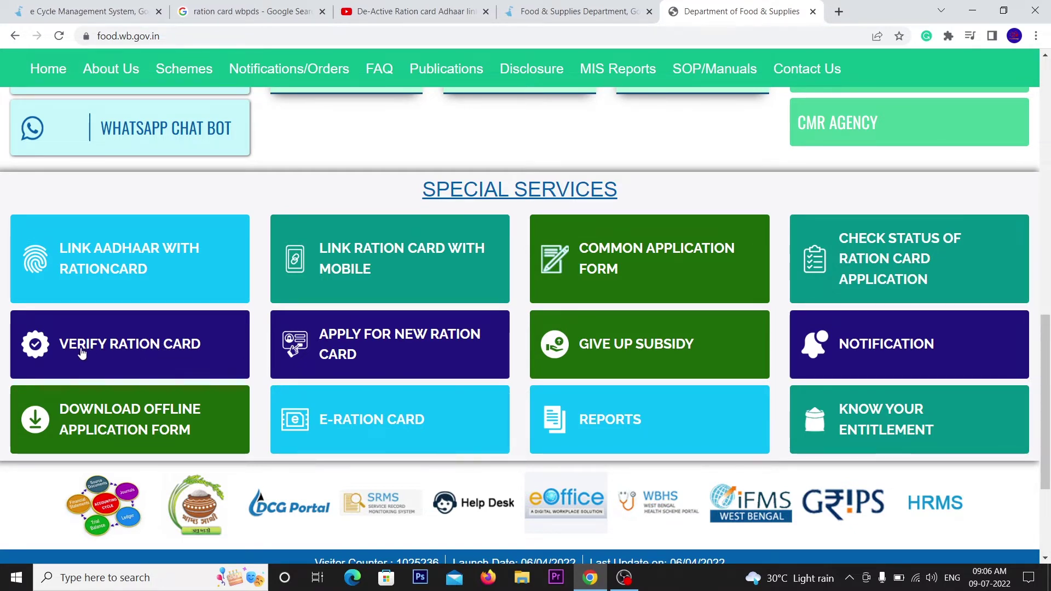
# - Open Verify Ration Card and enter the card number, category RKSY-II and the captcha code
pyautogui.click(161, 347)
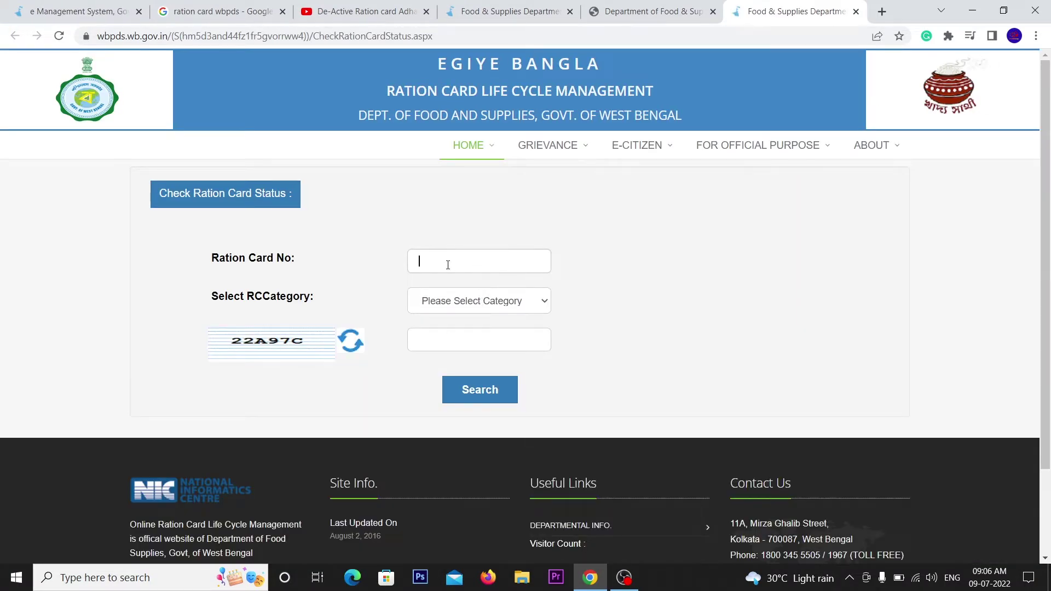
pyautogui.click(448, 265)
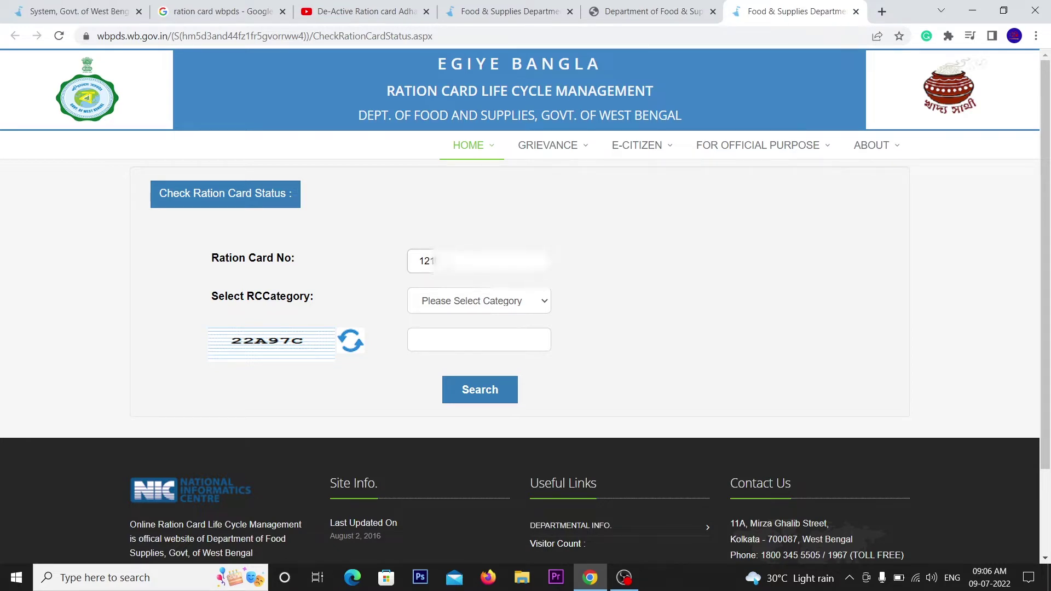
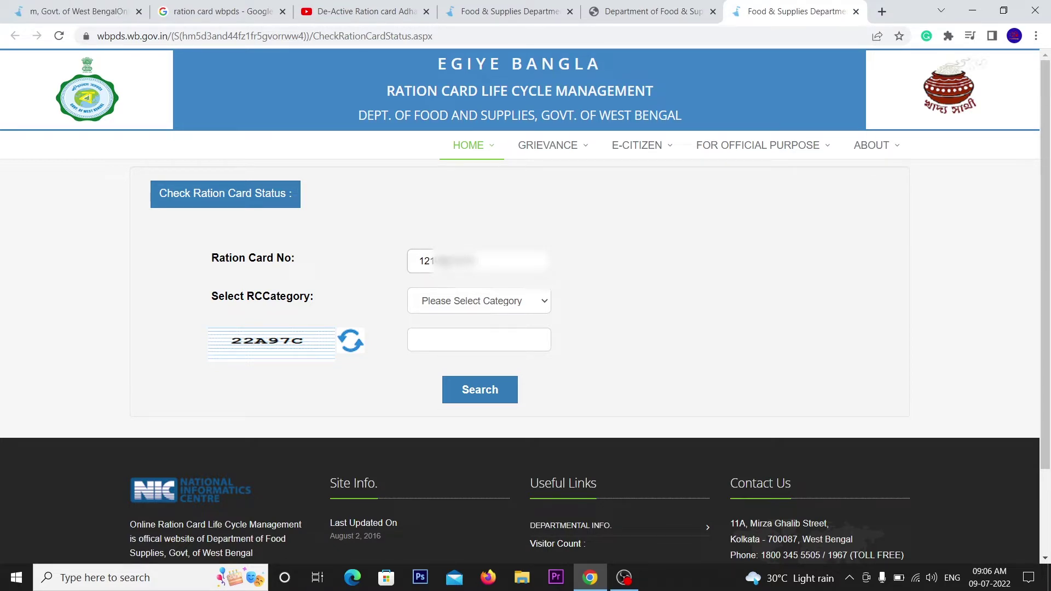
pyautogui.click(479, 316)
pyautogui.click(458, 384)
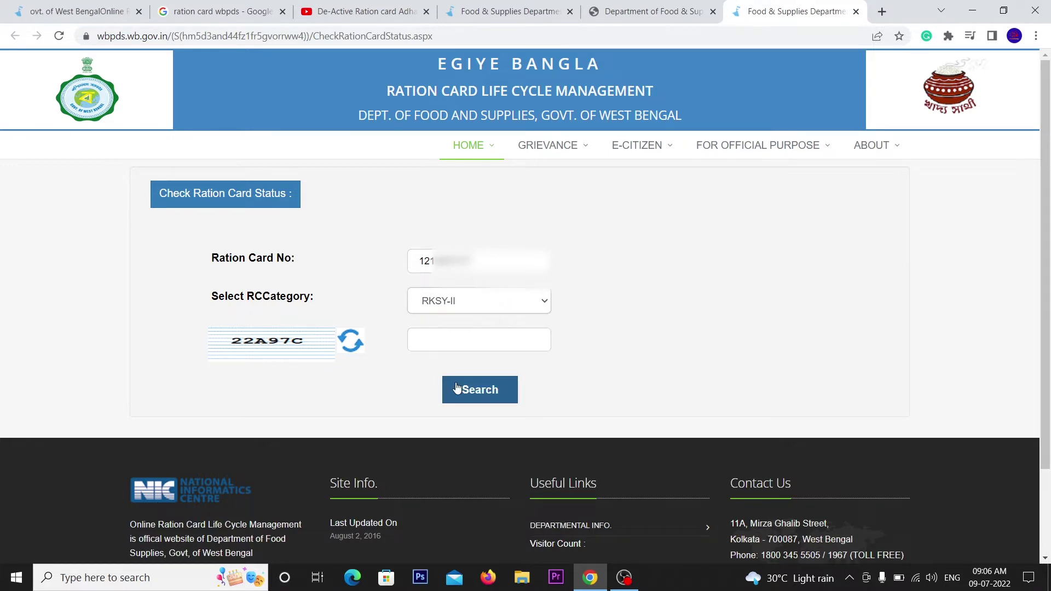
pyautogui.click(439, 340)
pyautogui.write('22A97C')
# - Search the card and read its status: e-KYC not done, Aadhaar not seeded, De-activated
pyautogui.click(496, 394)
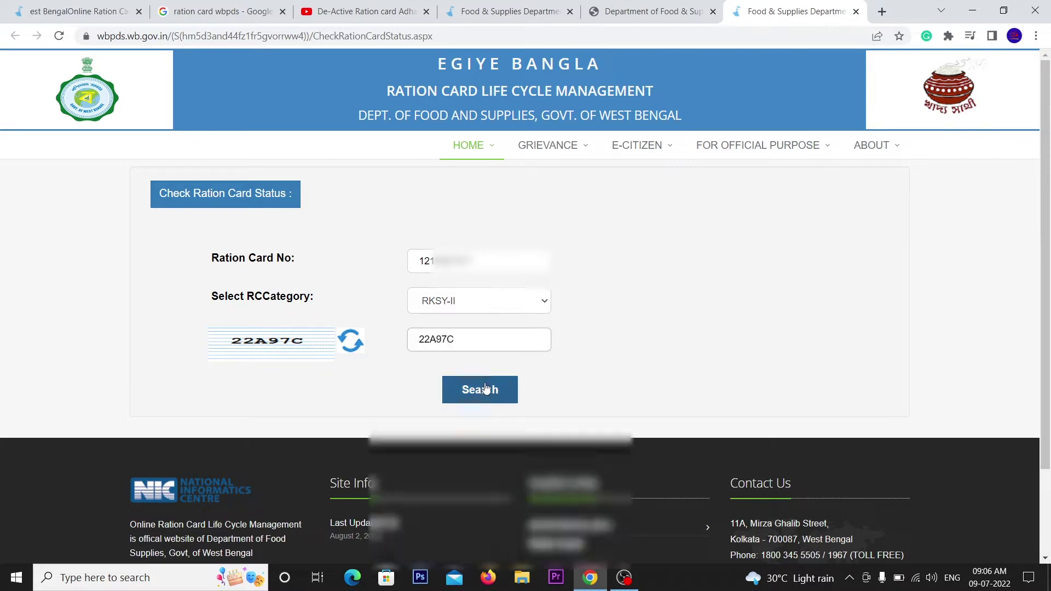
pyautogui.scroll(-9, 488, 361)
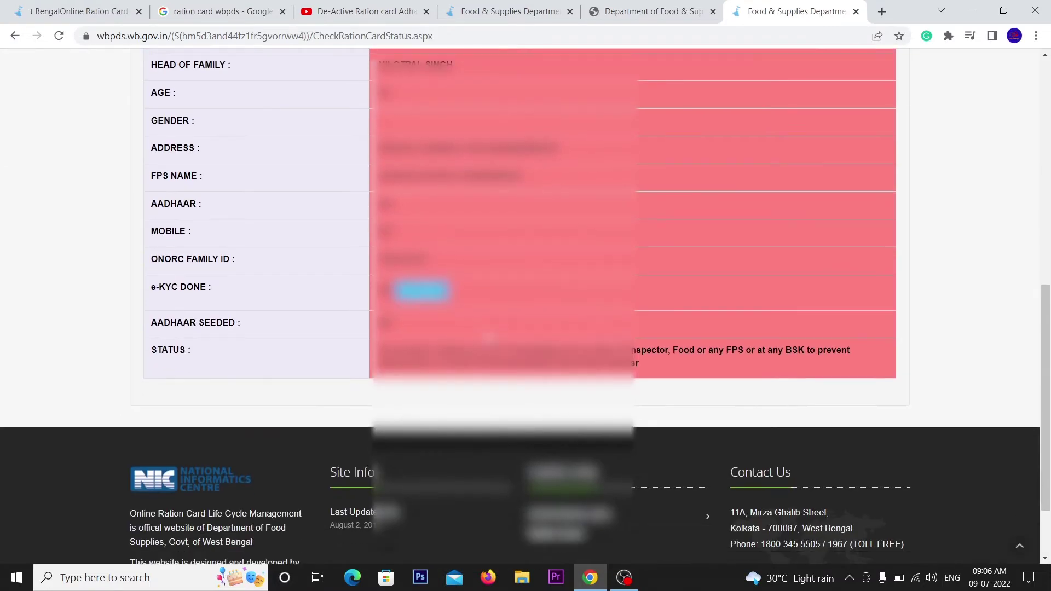
pyautogui.scroll(3, 483, 330)
pyautogui.scroll(3, 483, 330)
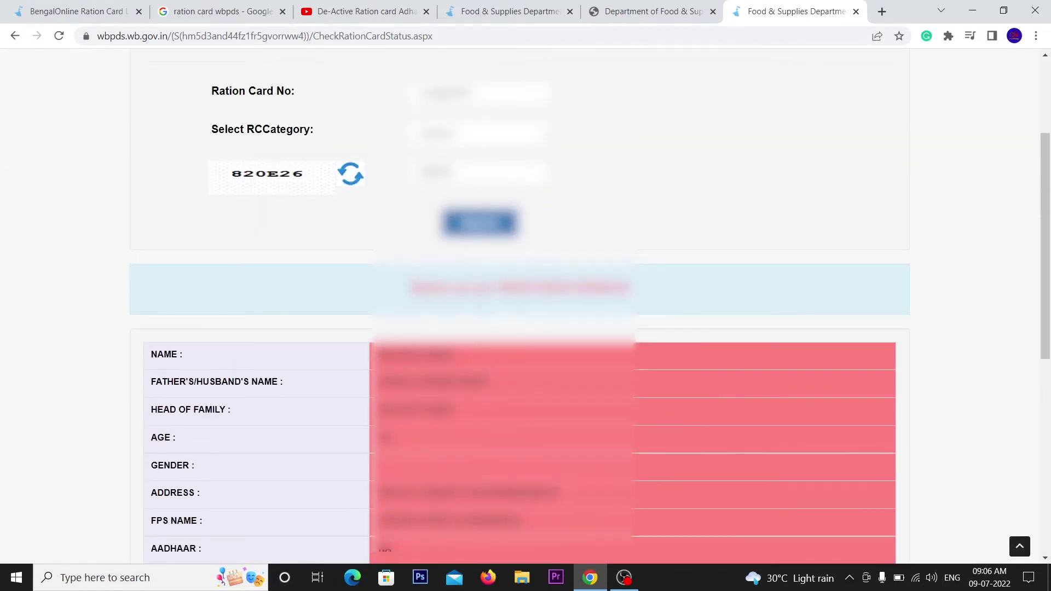
pyautogui.scroll(-3, 415, 250)
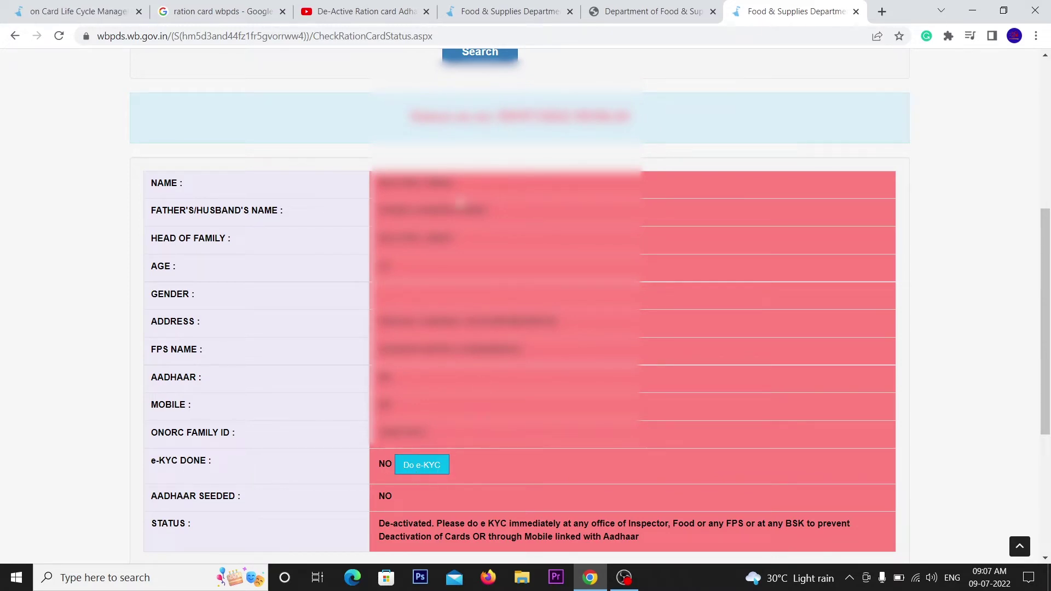
pyautogui.moveTo(472, 191); pyautogui.dragTo(381, 184)
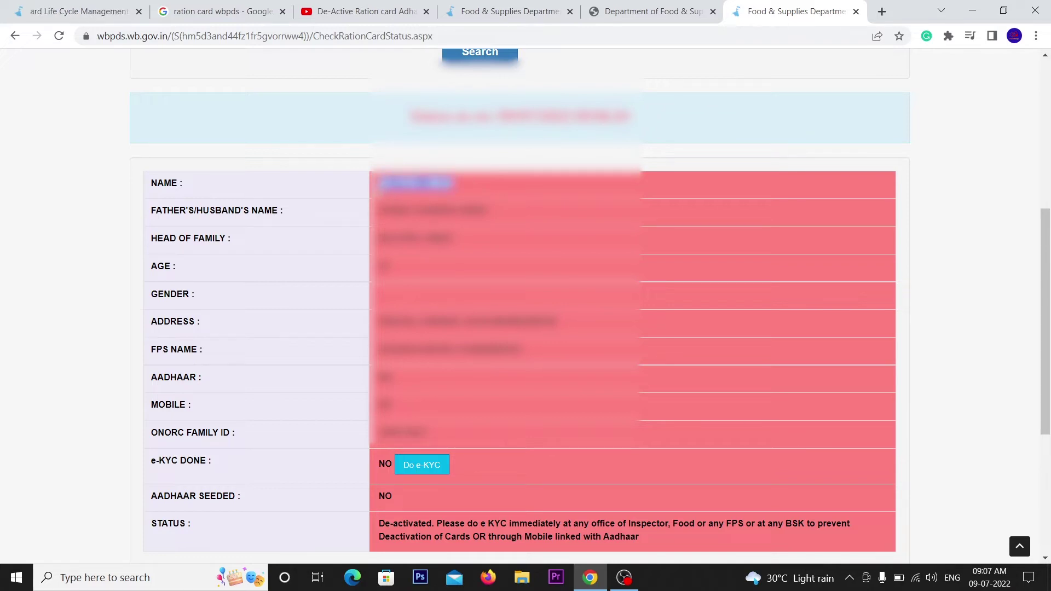
pyautogui.click(459, 192)
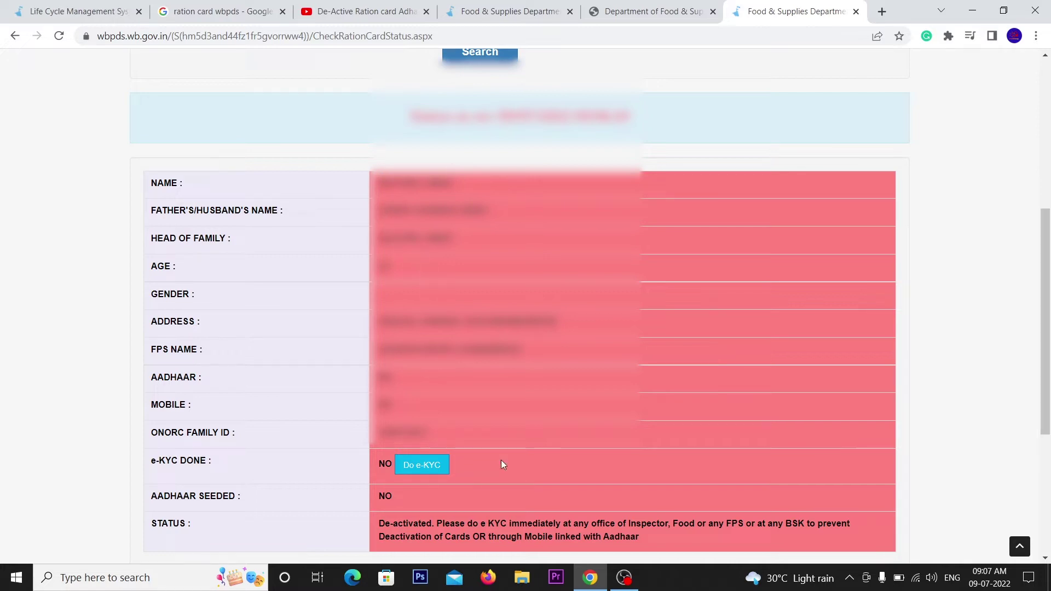
# - Start Do e-KYC for the card to reach the 'Link Aadhaar with active cards' page
pyautogui.click(422, 466)
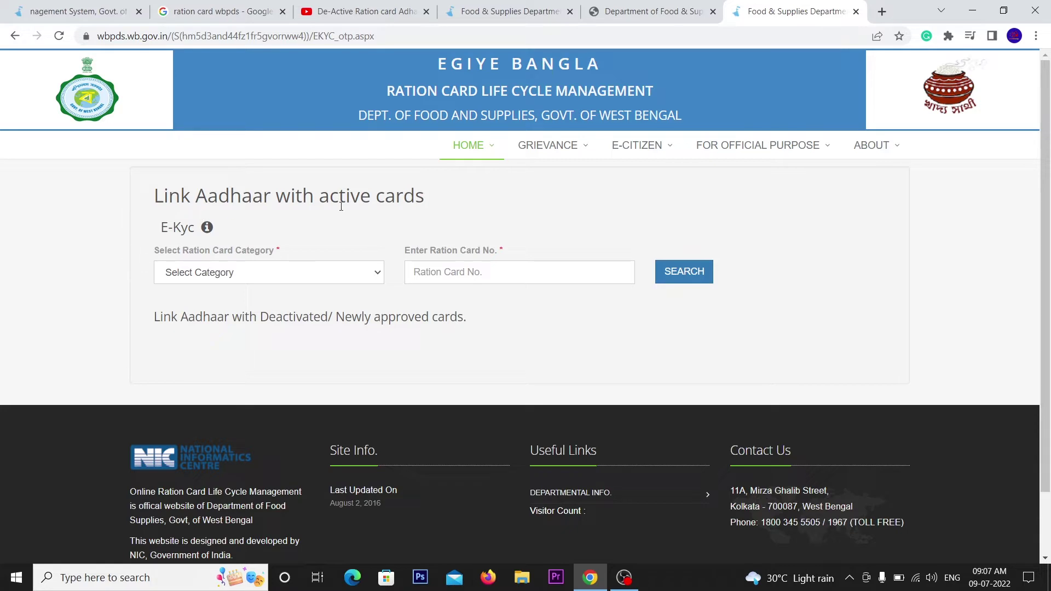
pyautogui.moveTo(320, 197); pyautogui.dragTo(418, 189)
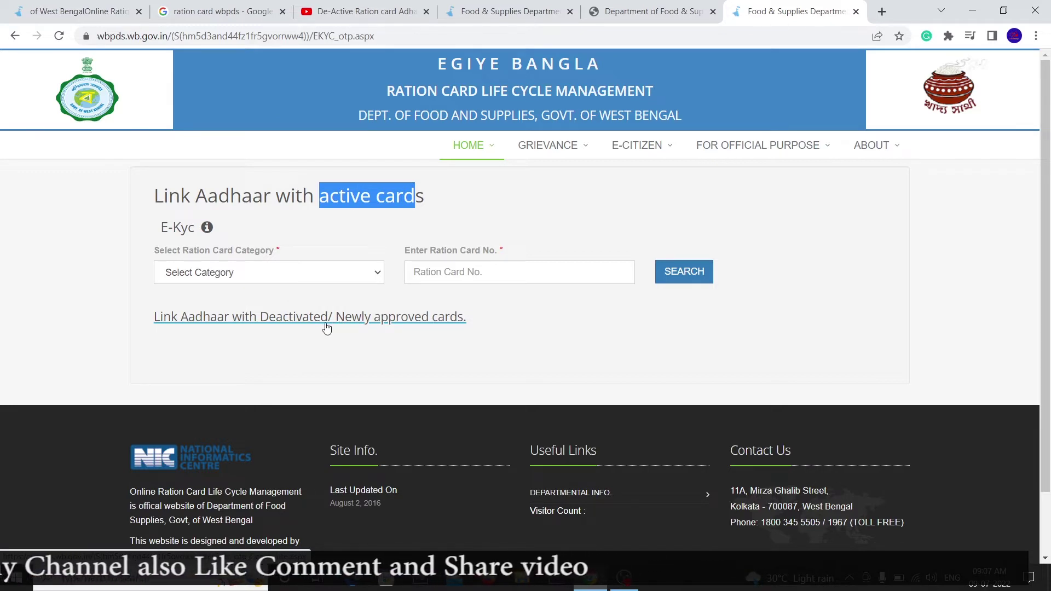
# - Switch to Aadhaar linking for deactivated cards, choose RKSY-II and enter the ration card number
pyautogui.click(276, 317)
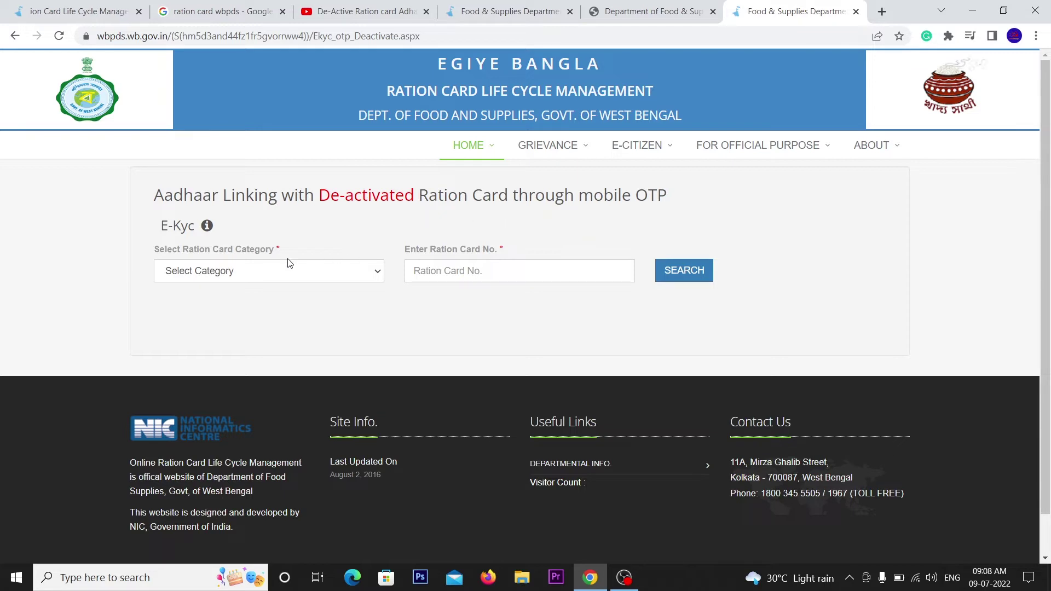
pyautogui.click(195, 272)
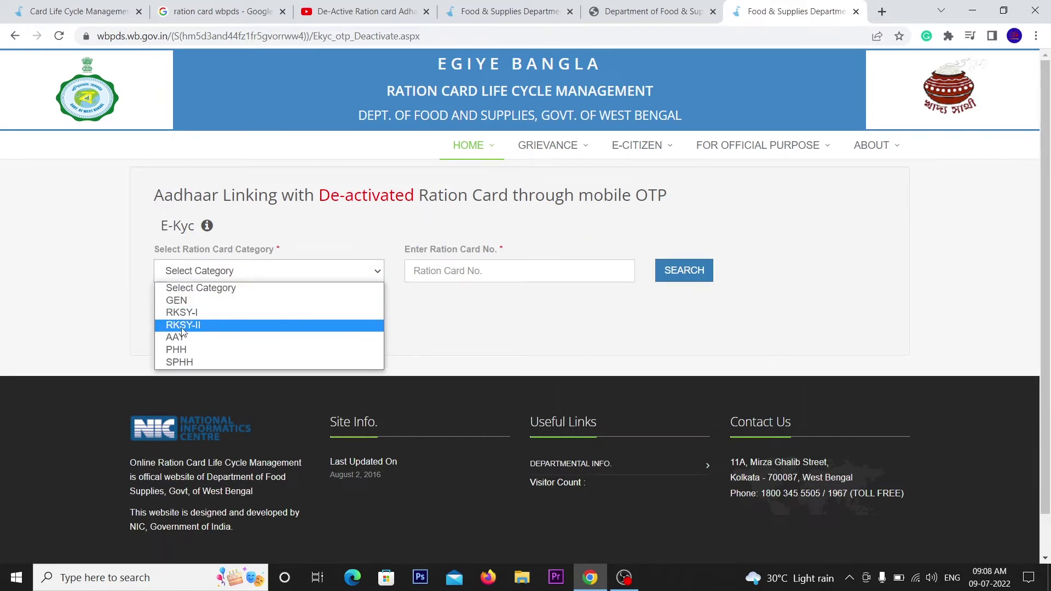
pyautogui.click(224, 327)
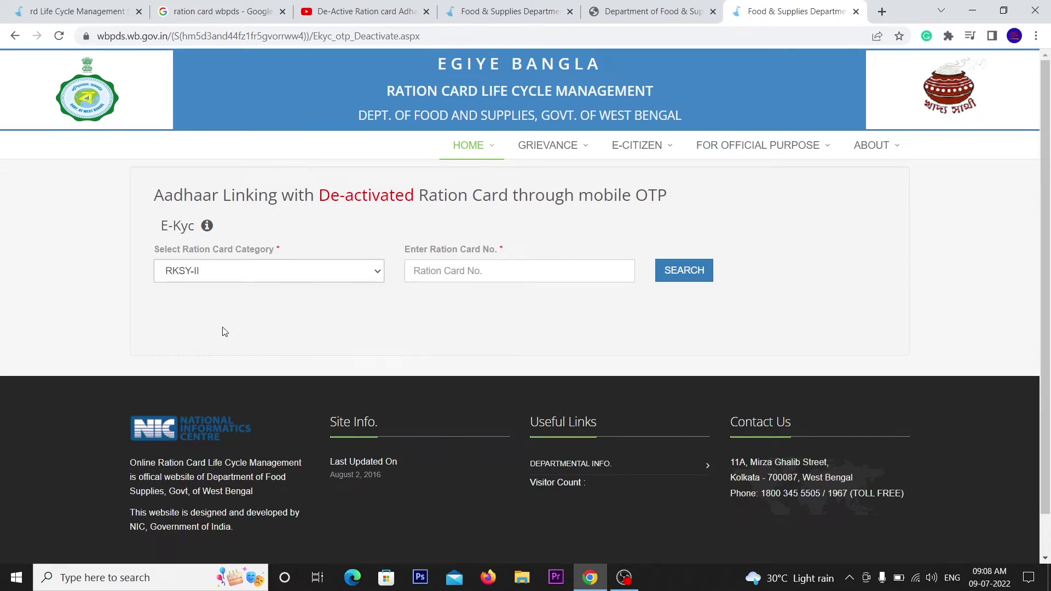
pyautogui.click(433, 267)
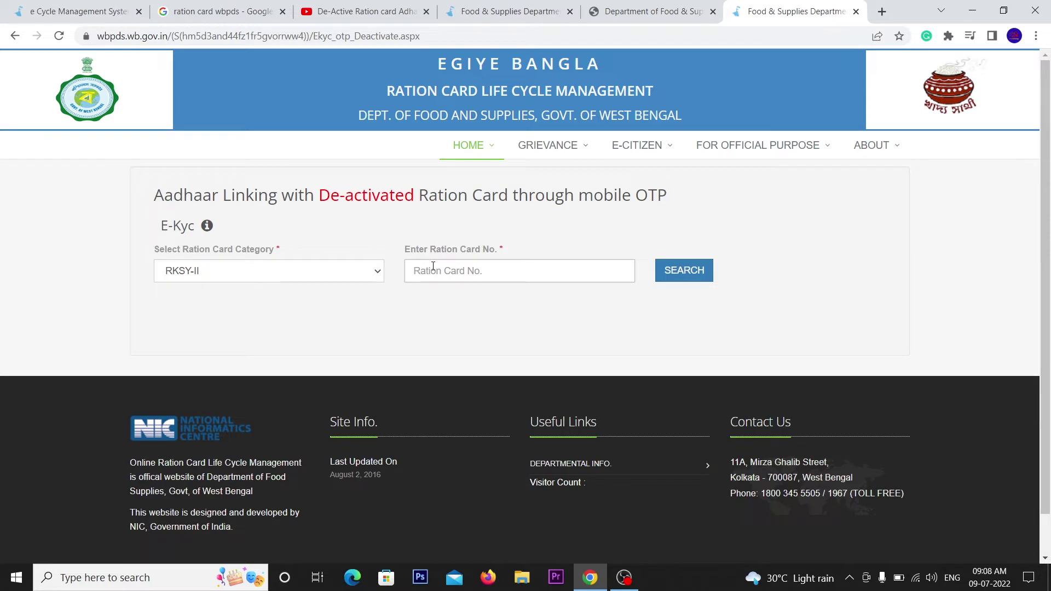
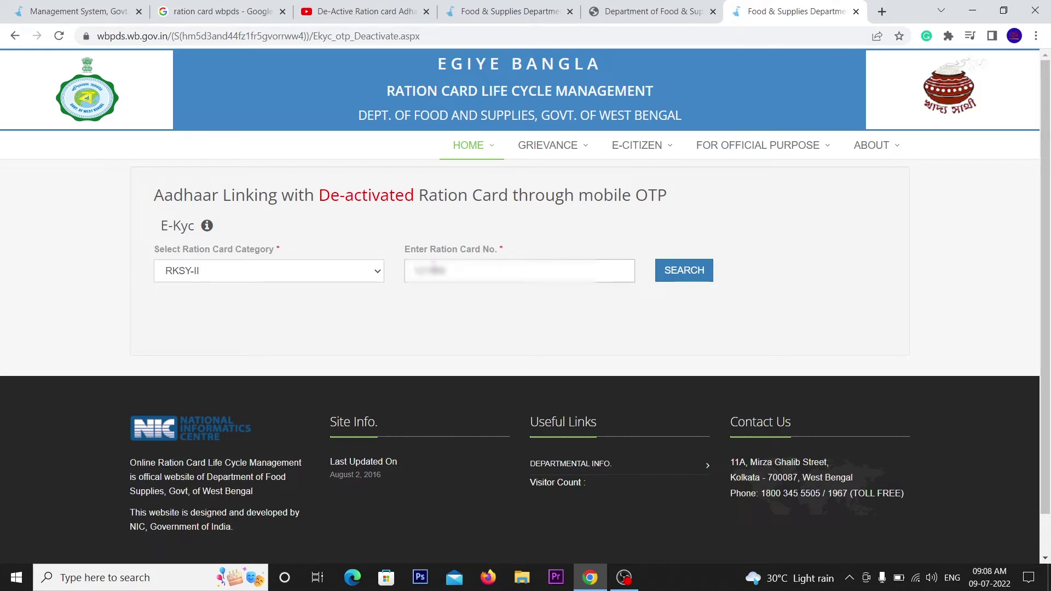
# - Search the card and confirm its holder shows 'Aadhaar is not linked yet'
pyautogui.click(687, 270)
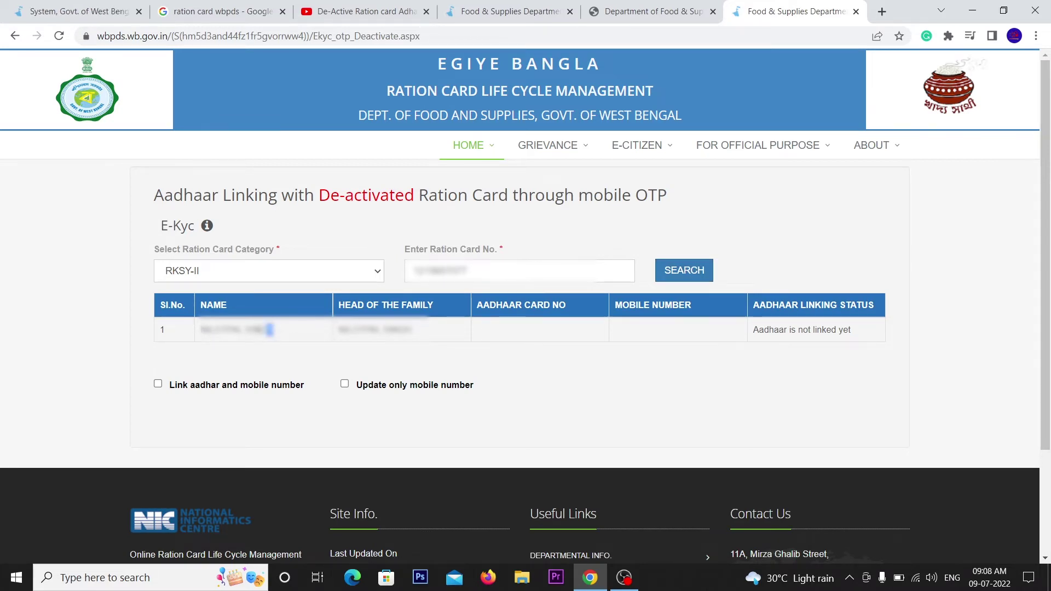
pyautogui.moveTo(269, 329); pyautogui.dragTo(204, 329)
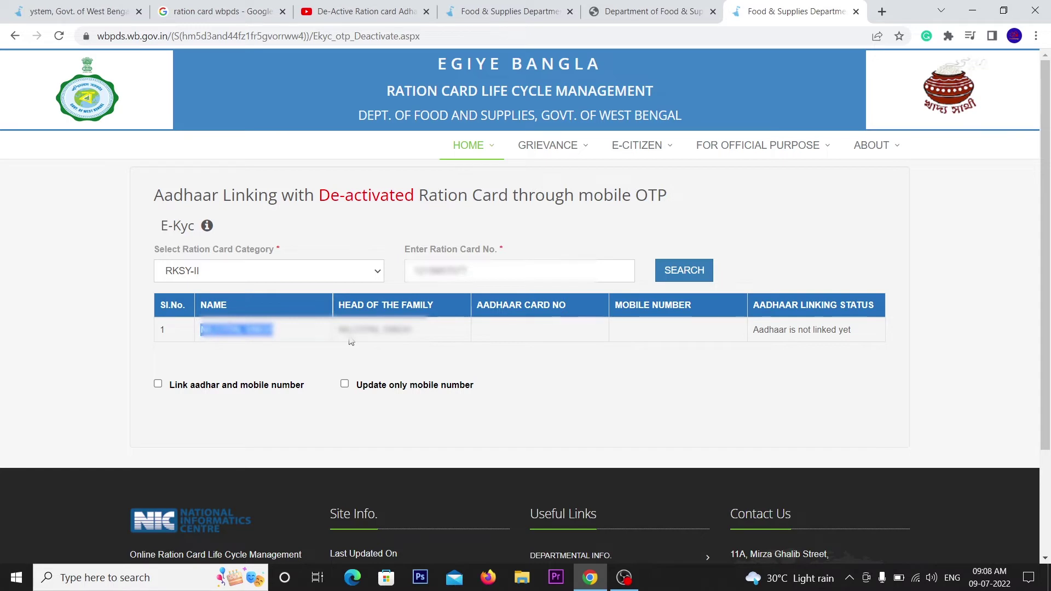
pyautogui.moveTo(411, 330); pyautogui.dragTo(340, 340)
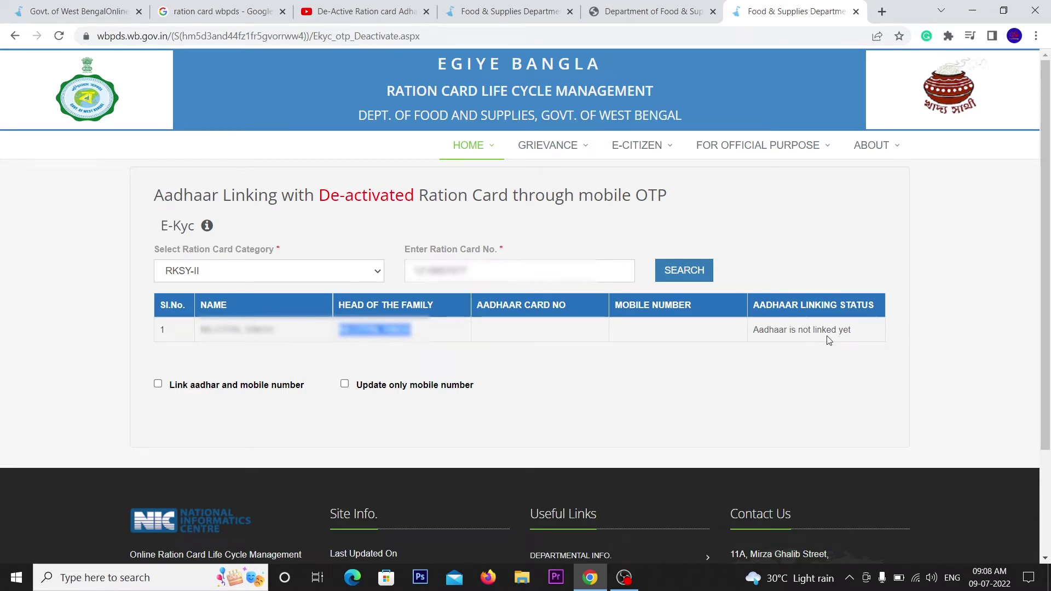
pyautogui.moveTo(860, 338); pyautogui.dragTo(763, 339)
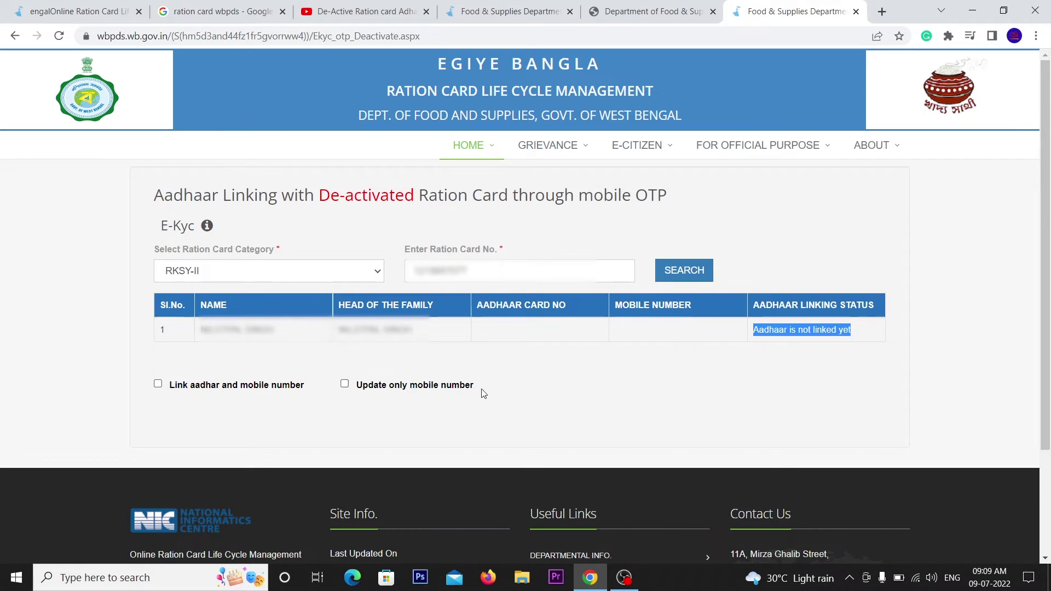
pyautogui.click(496, 393)
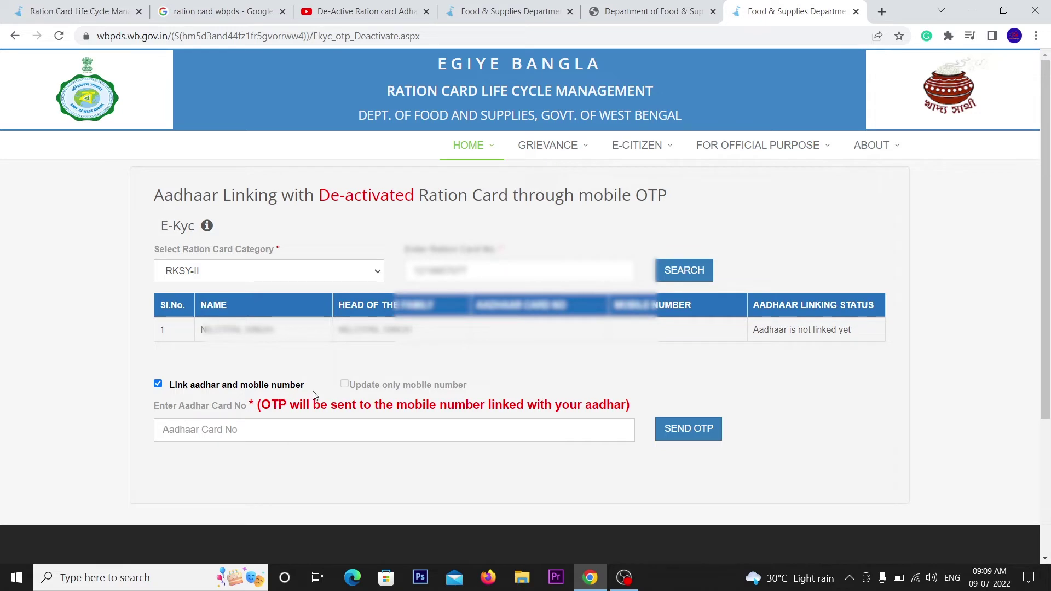
# - Enter the holder's 12-digit Aadhaar number and send an OTP to the linked mobile
pyautogui.click(228, 433)
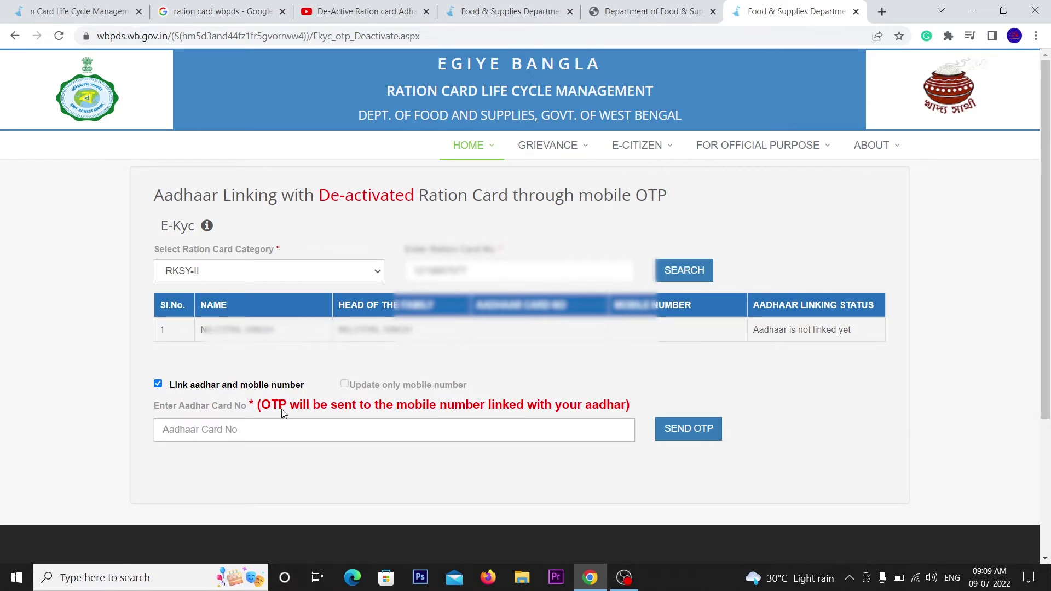
pyautogui.moveTo(262, 408); pyautogui.dragTo(628, 406)
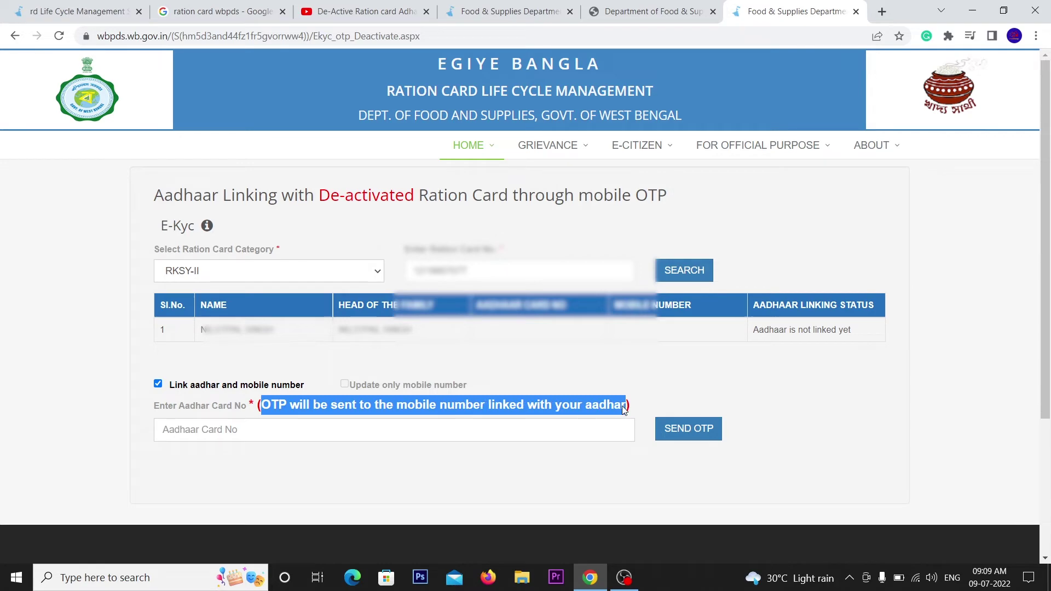
pyautogui.click(366, 434)
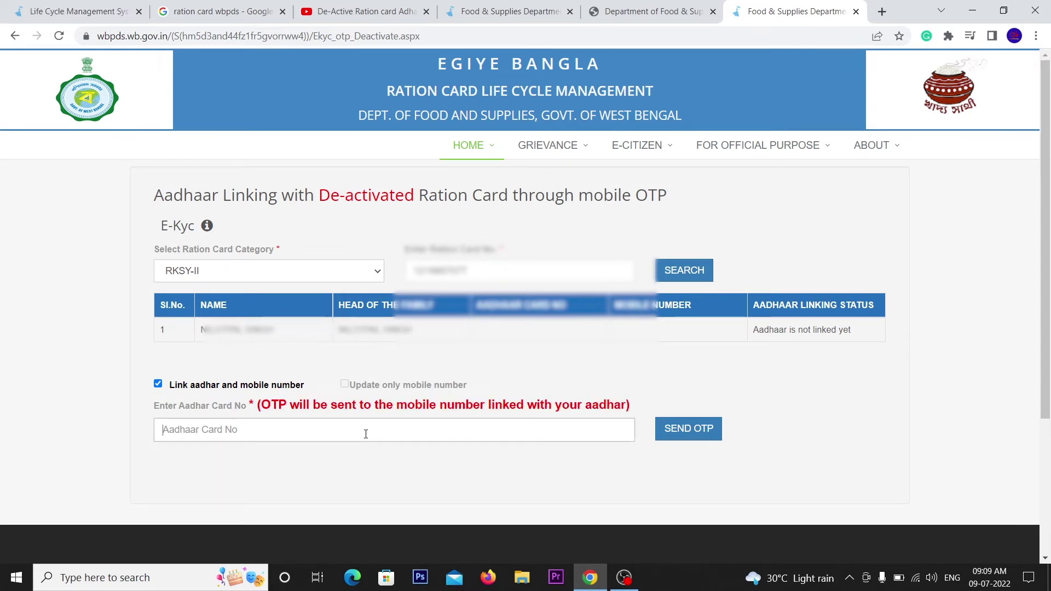
pyautogui.scroll(-3, 366, 434)
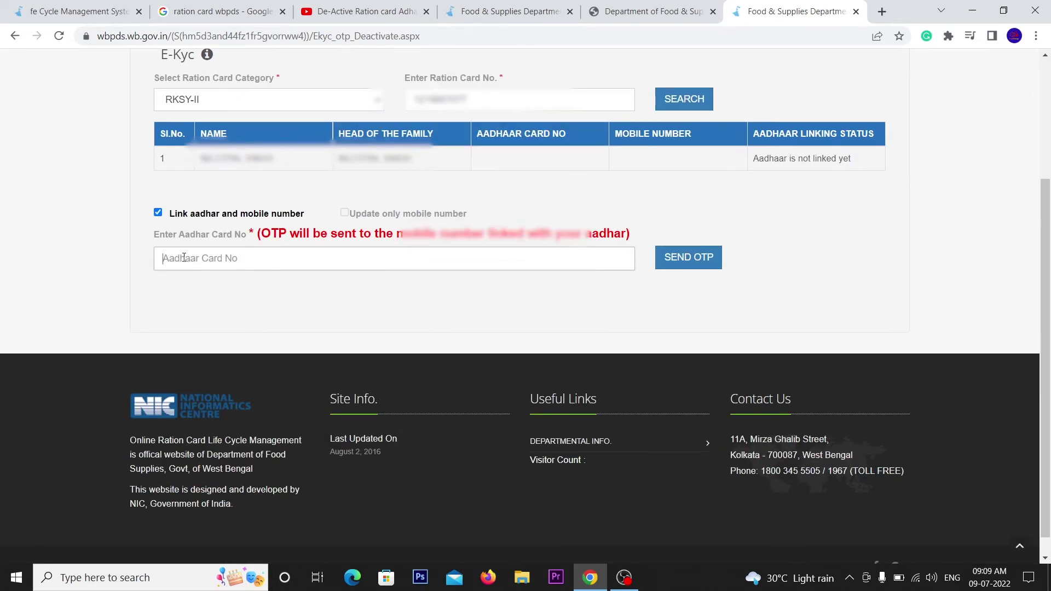
pyautogui.write('12345678')
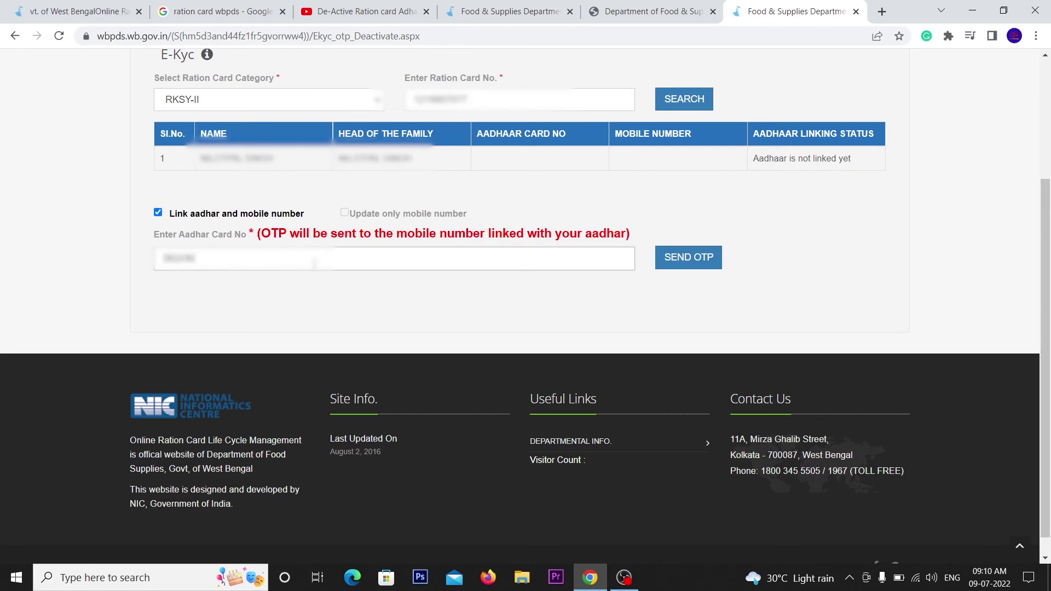
pyautogui.write('9012')
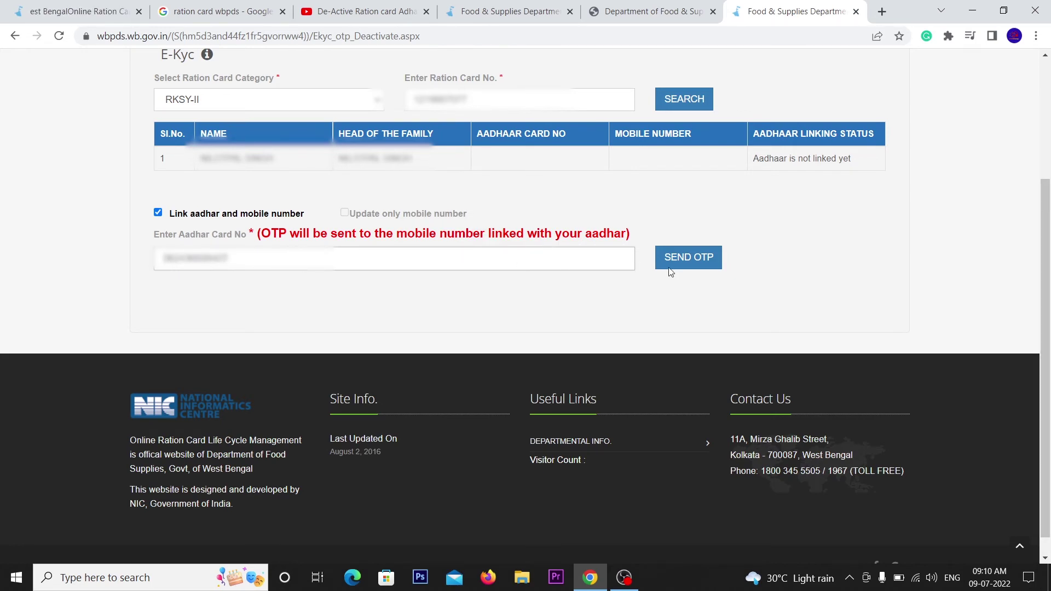
pyautogui.click(688, 258)
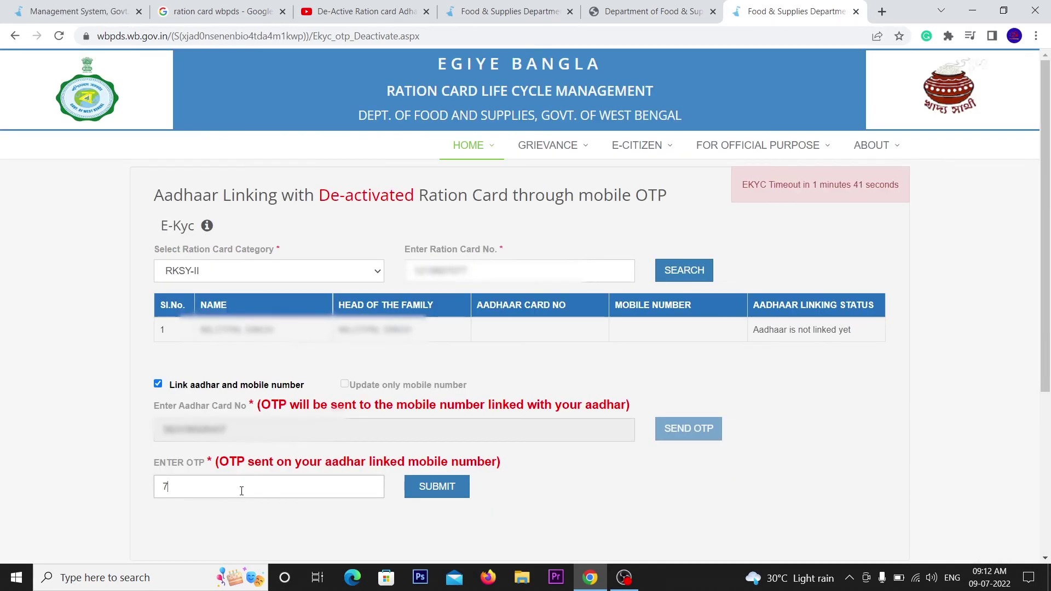
# - Submit the received OTP, accept the demo-authentication fallback and dismiss its success alert
pyautogui.write('6')
pyautogui.click(436, 494)
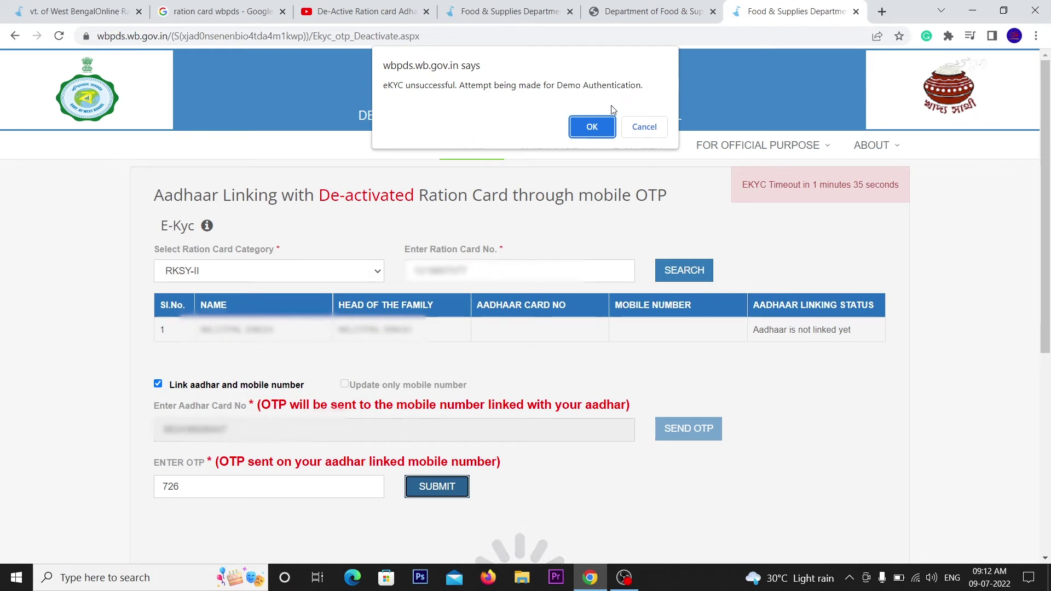
pyautogui.click(593, 123)
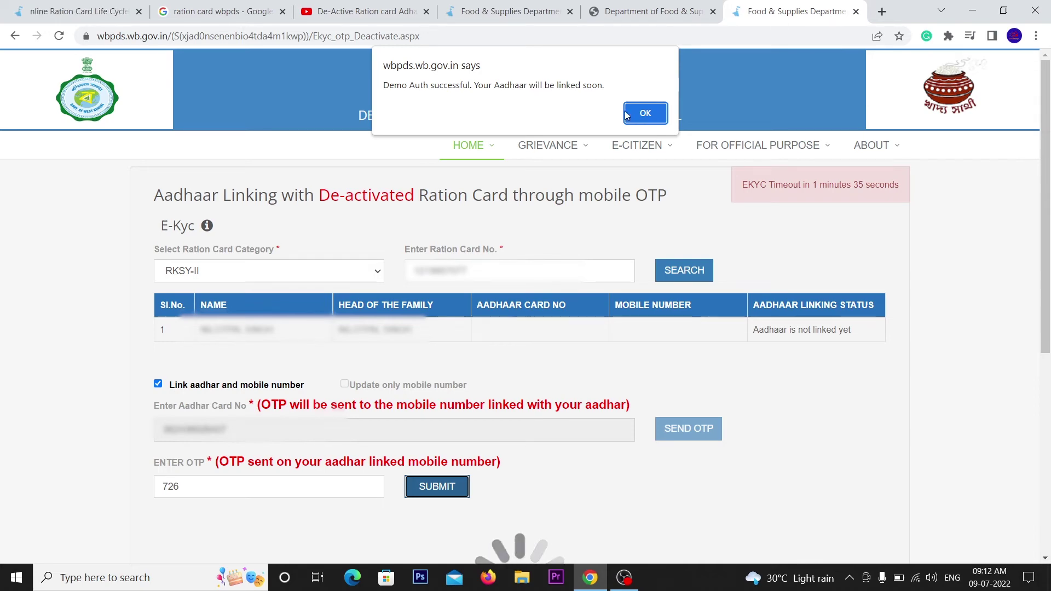
pyautogui.click(645, 115)
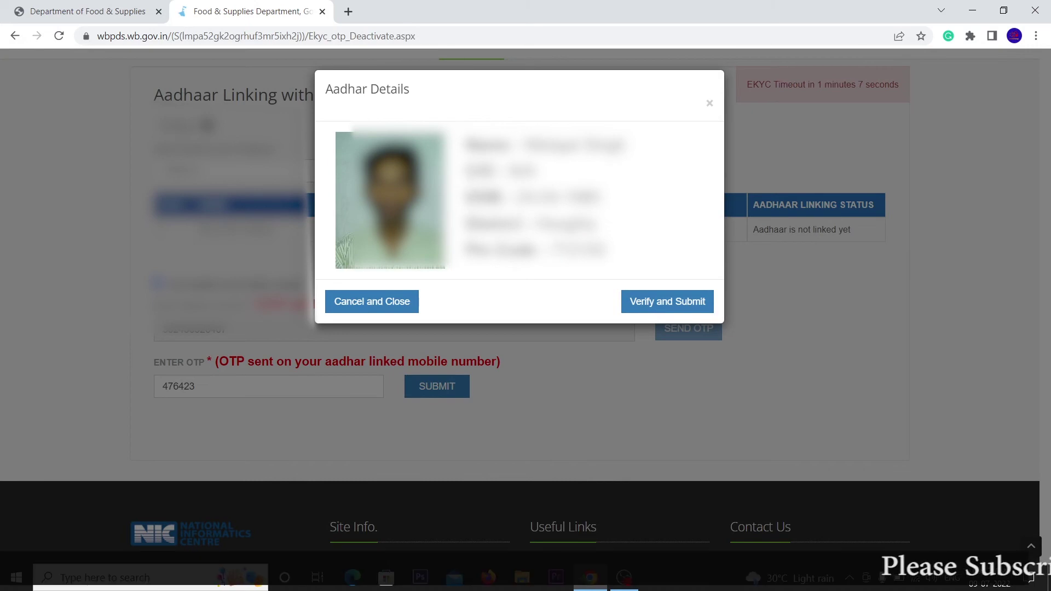
# - Verify and submit the Aadhaar details, then acknowledge the 'successfully linked' message
pyautogui.scroll(-2, 433, 286)
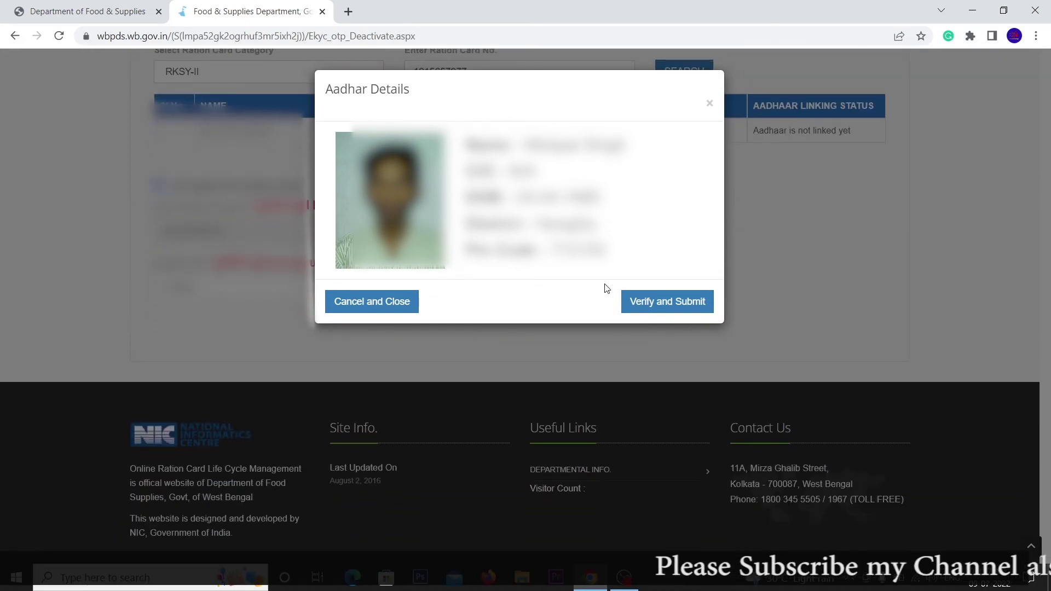
pyautogui.click(661, 303)
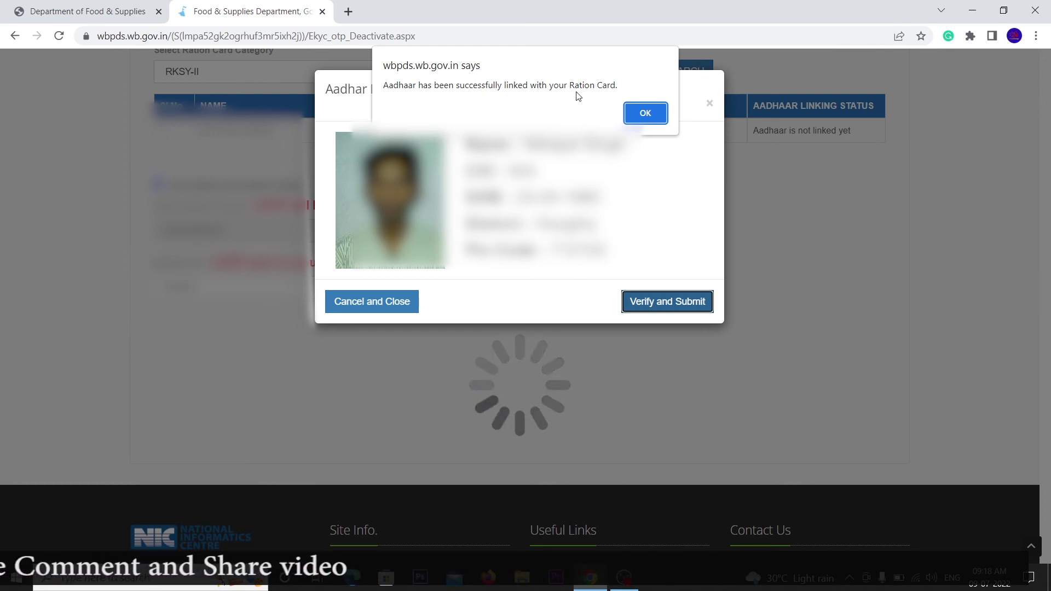
pyautogui.click(641, 114)
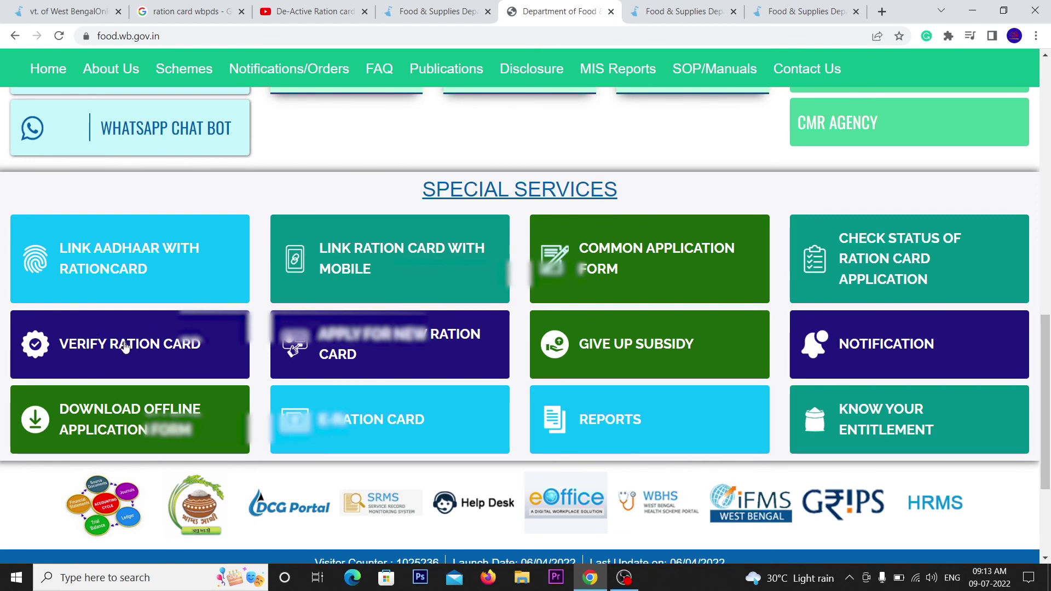
# - Reopen Check Ration Card Status from Special Services and select the Ration Card No box
pyautogui.click(125, 347)
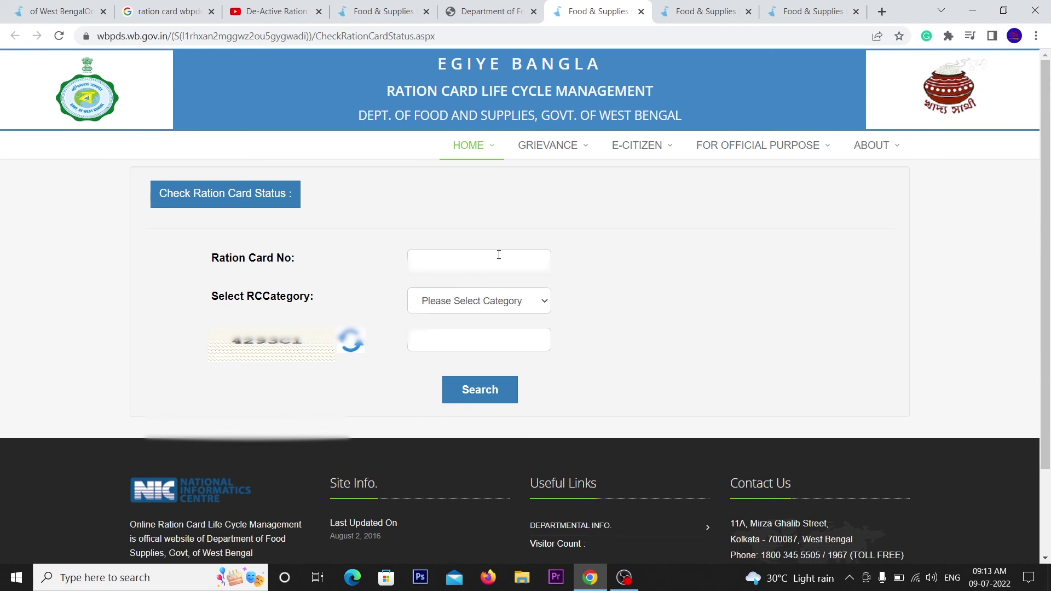
pyautogui.click(498, 255)
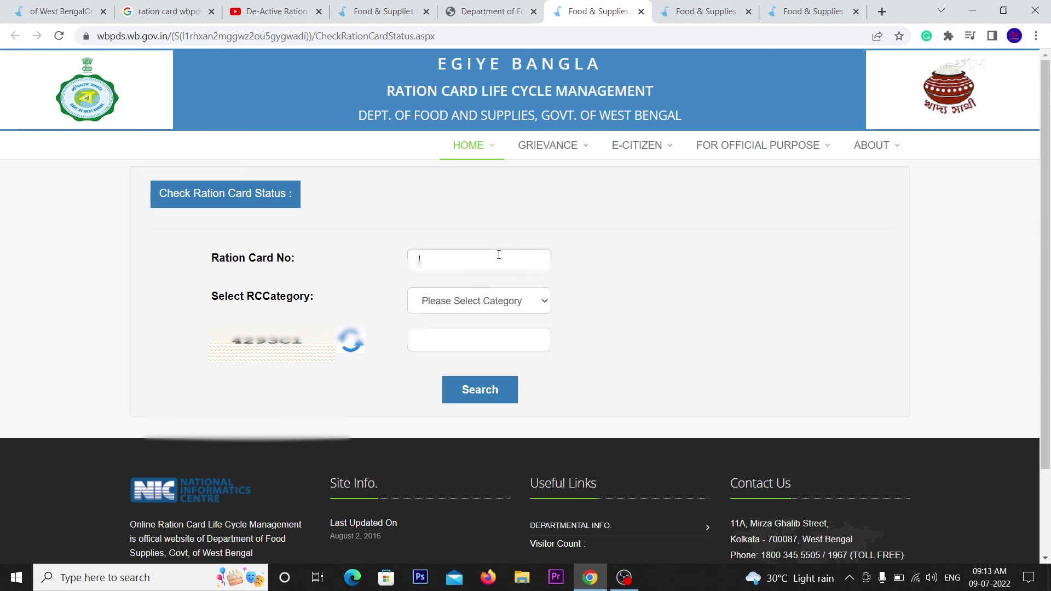